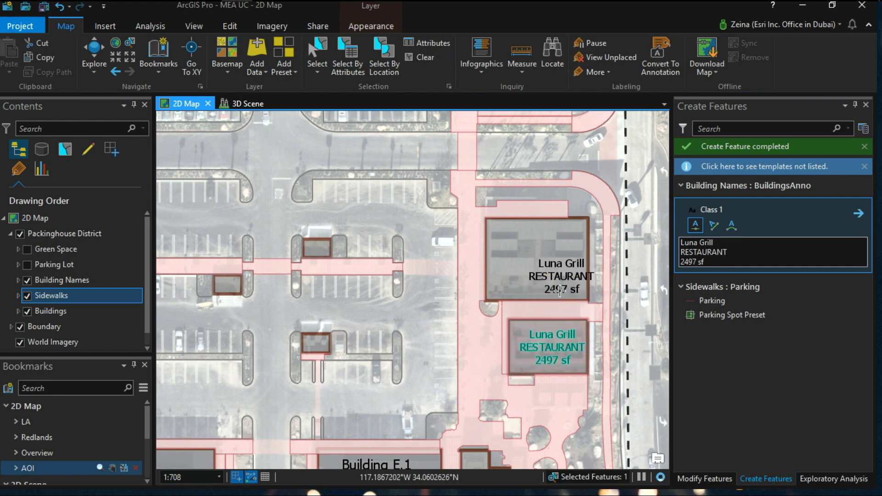
Place the Building F.1 restaurant annotation on the large building just north of Luna Grill
{"action": "left_click", "coordinate": [568, 309]}
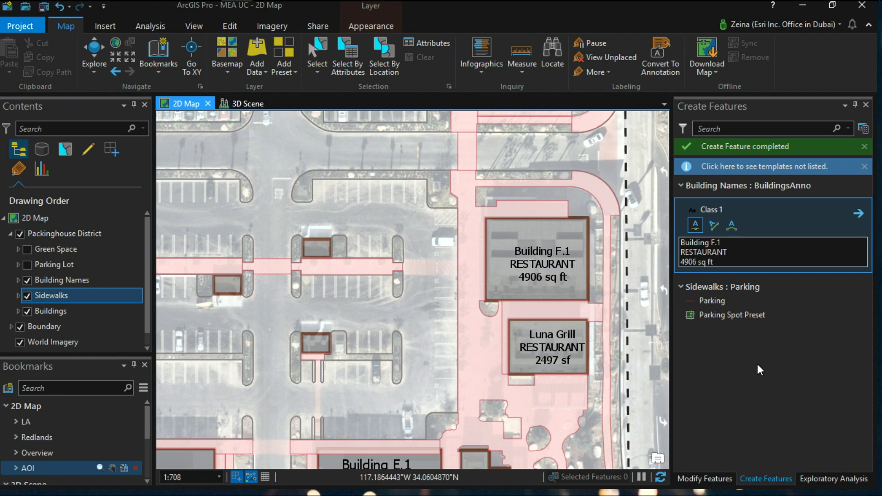
With the map grid shown temporarily, place a Parking Spot Preset line along the sidewalk edge west of Building F.1
{"action": "left_click", "coordinate": [740, 315]}
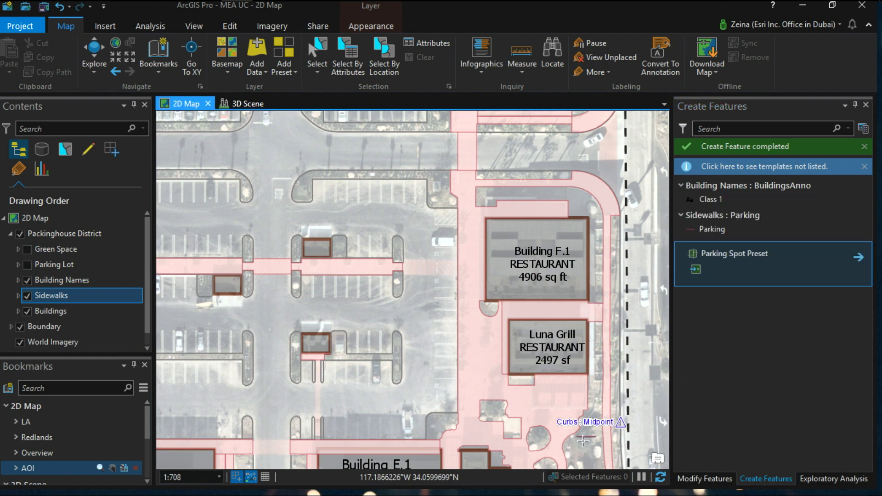
{"action": "left_click", "coordinate": [266, 477]}
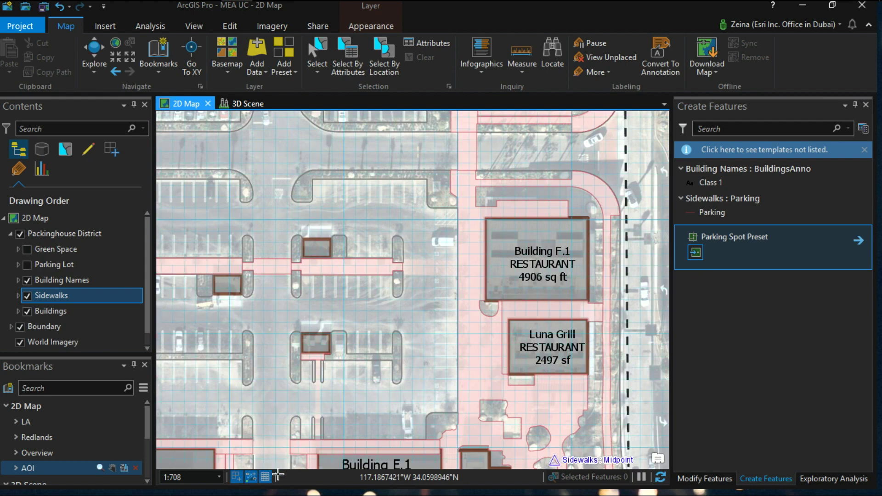
{"action": "left_click", "coordinate": [448, 220]}
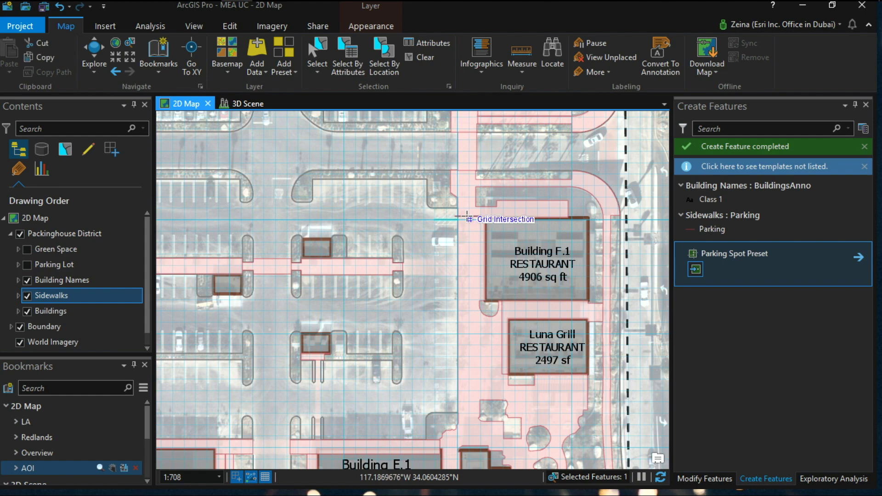
{"action": "left_click", "coordinate": [266, 476]}
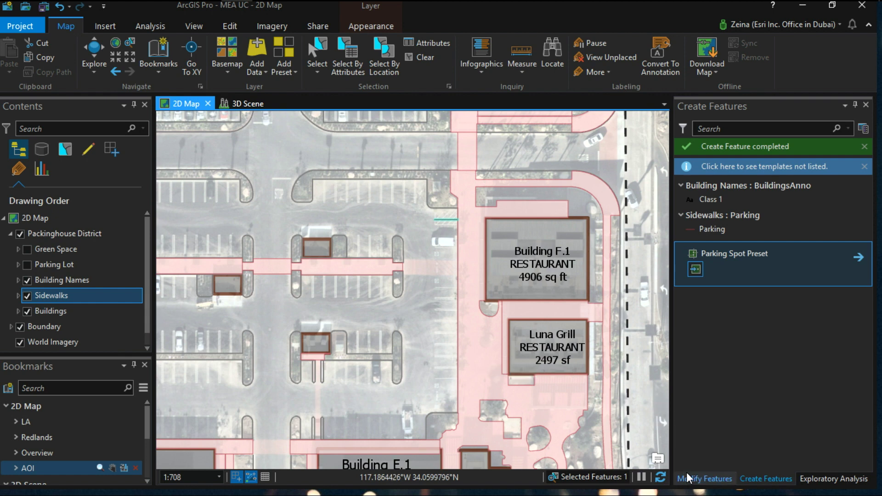
Copy the parking line parallel on the left side at 10.85 ft with 16 repetitions, and clear the selection
{"action": "left_click", "coordinate": [704, 479]}
{"action": "left_click", "coordinate": [839, 335]}
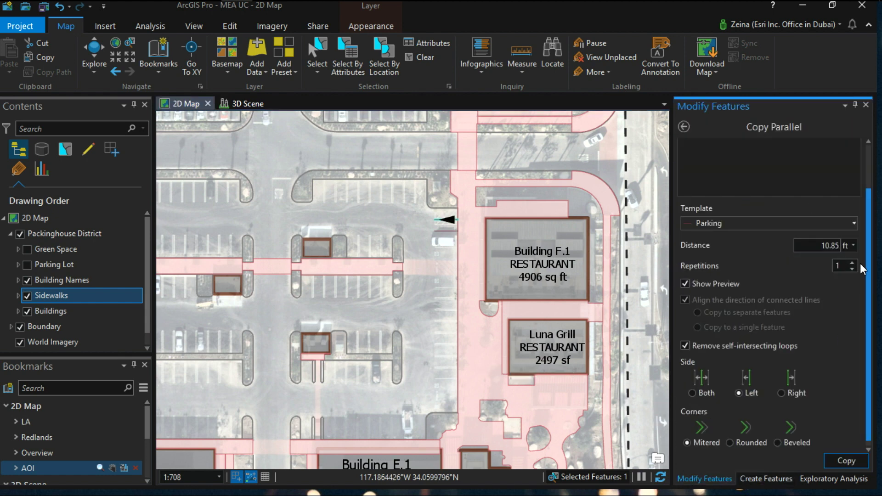
{"action": "type", "text": "6"}
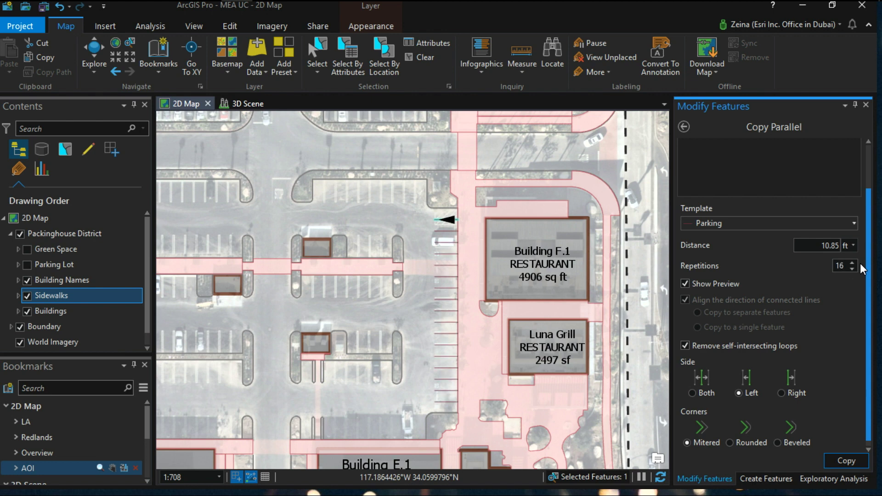
{"action": "key", "text": "Return"}
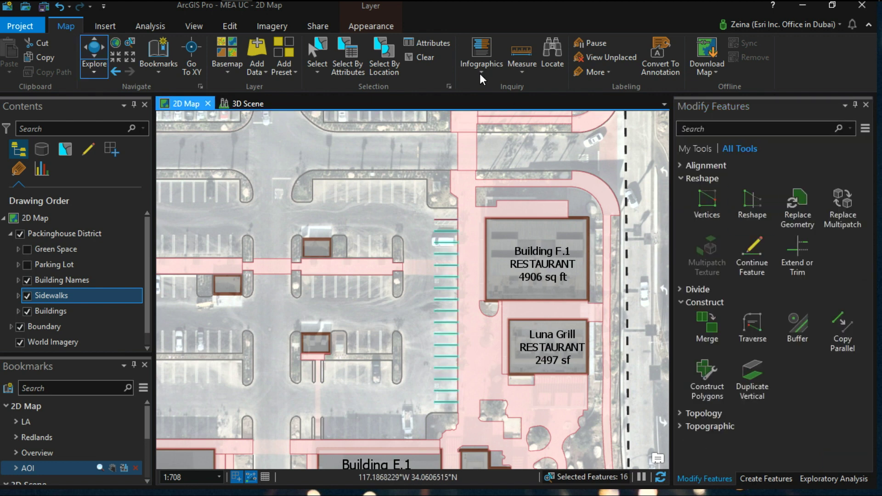
{"action": "left_click", "coordinate": [429, 55]}
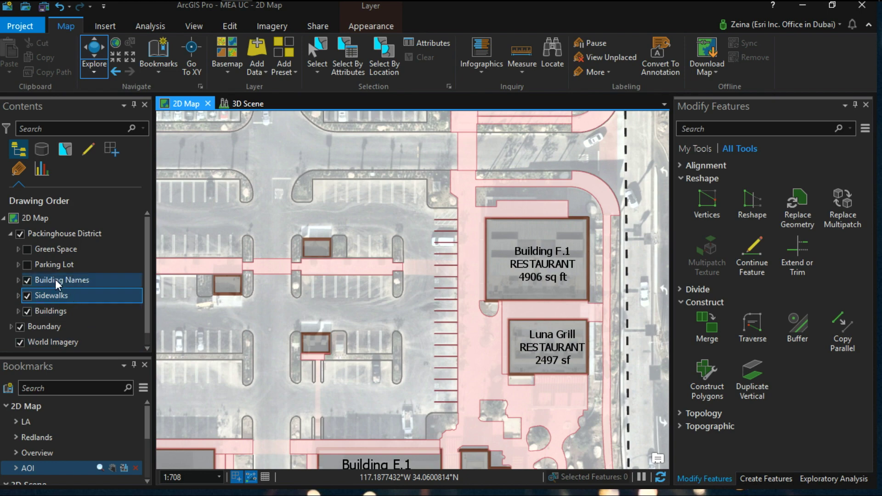
Make the Parking Lot and Green Space layers visible in the 2D map
{"action": "left_click", "coordinate": [28, 265]}
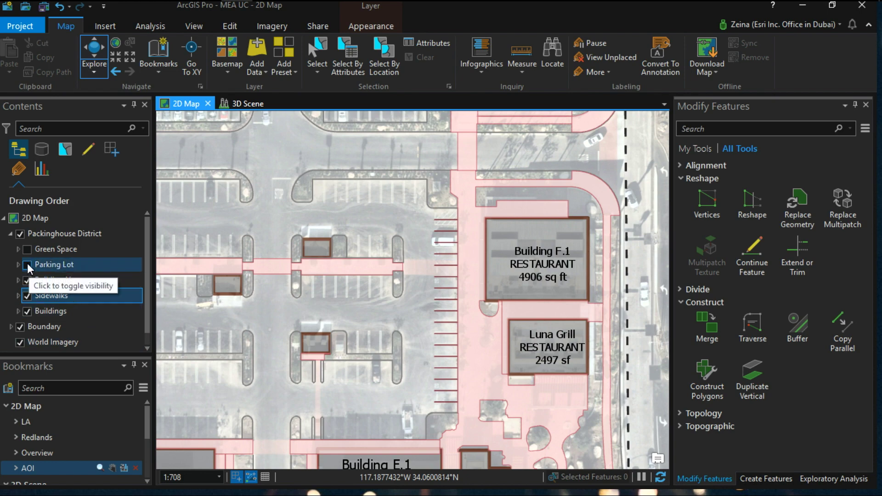
{"action": "left_click", "coordinate": [27, 250]}
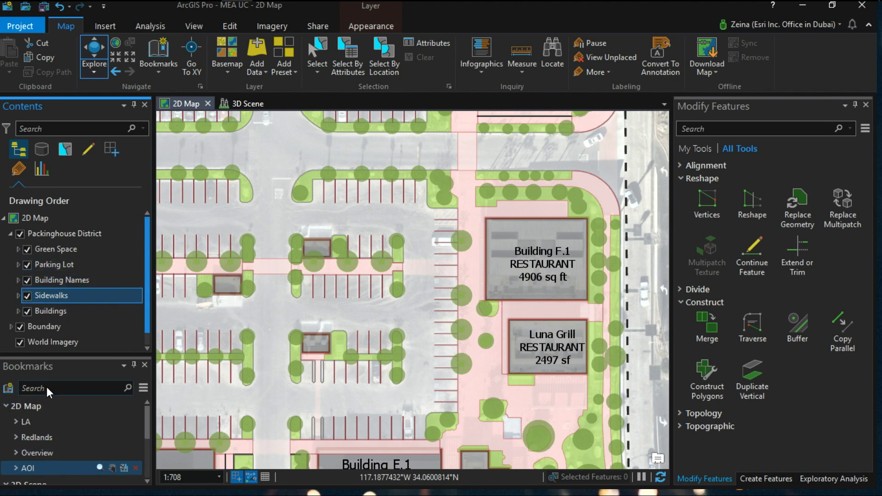
In the 3D Scene at the Building bookmark, select the new building footprint and pull its top face upward by editing vertices
{"action": "left_click", "coordinate": [235, 104]}
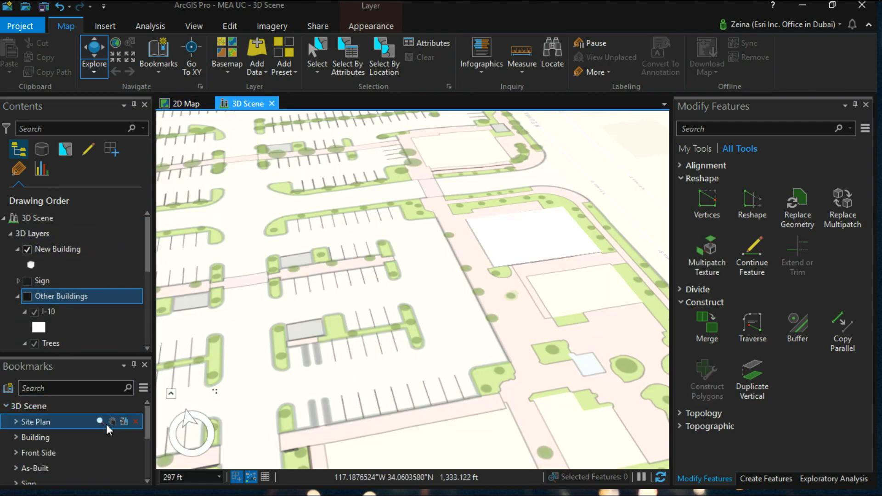
{"action": "left_click", "coordinate": [101, 435]}
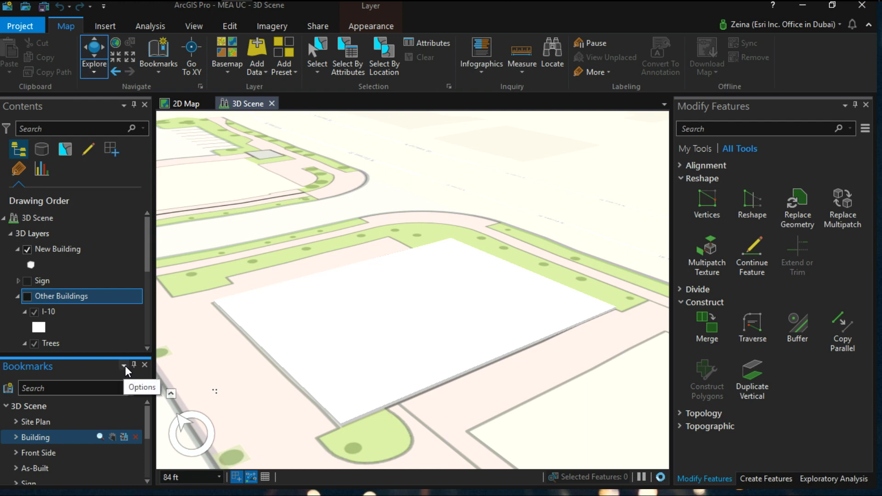
{"action": "left_click", "coordinate": [317, 53]}
{"action": "left_click", "coordinate": [427, 298]}
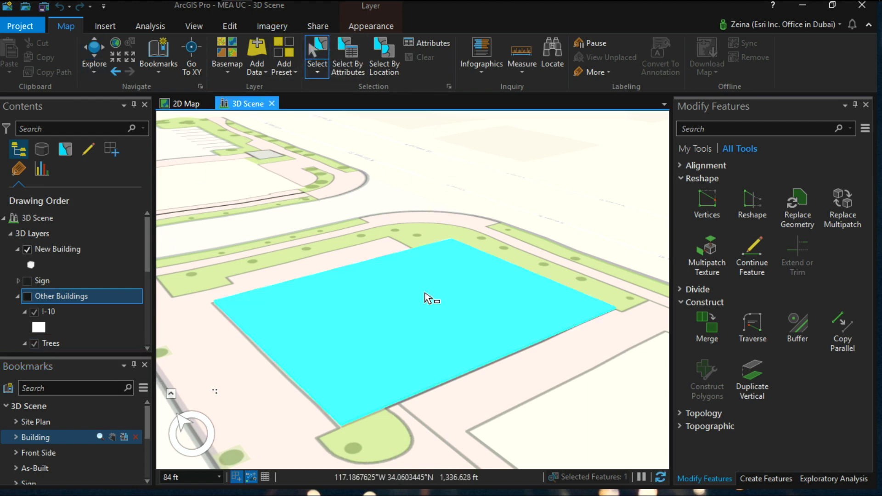
{"action": "left_click", "coordinate": [702, 202]}
{"action": "left_click", "coordinate": [708, 209]}
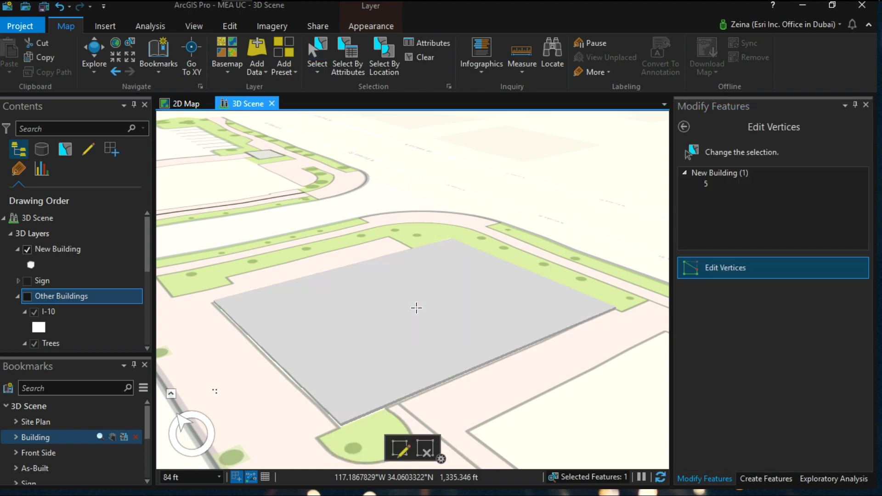
{"action": "left_click_drag", "start_coordinate": [412, 302], "coordinate": [412, 293]}
Change the height unit, set the new building's height to 6 and leave vertex editing
{"action": "right_click", "coordinate": [411, 294]}
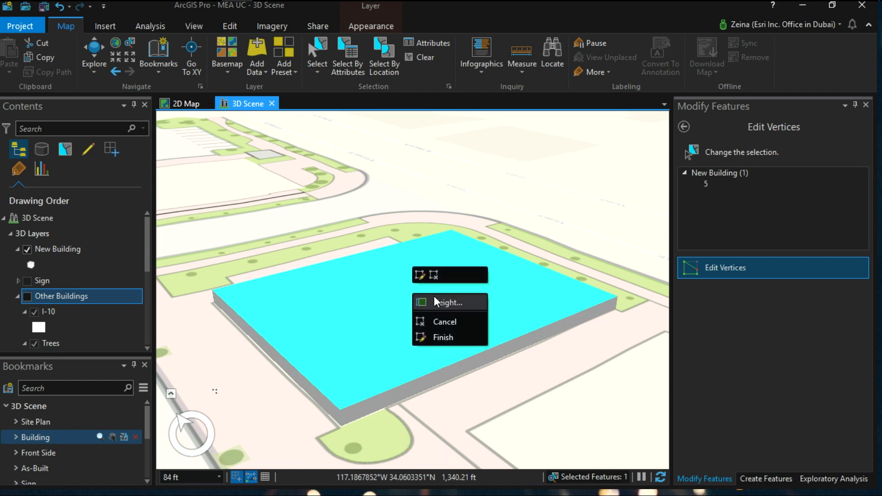
{"action": "left_click", "coordinate": [434, 297]}
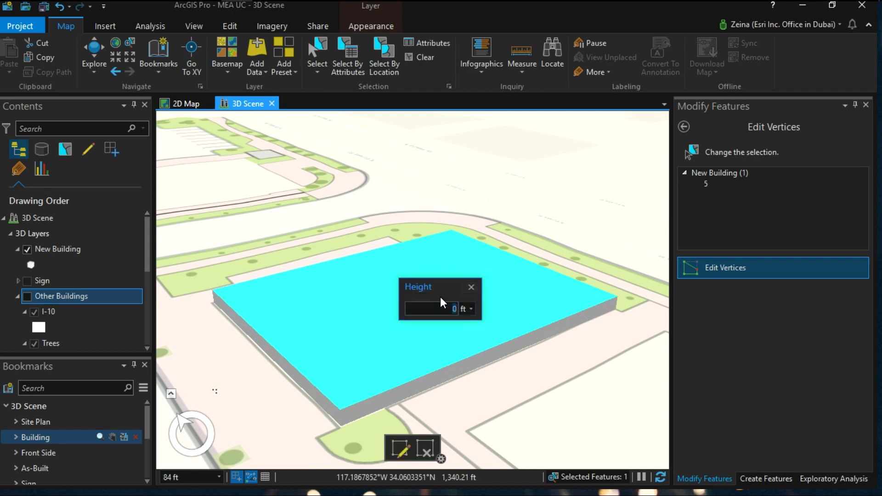
{"action": "left_click", "coordinate": [471, 309]}
{"action": "left_click", "coordinate": [469, 355]}
{"action": "type", "text": "6"}
{"action": "key", "text": "Return"}
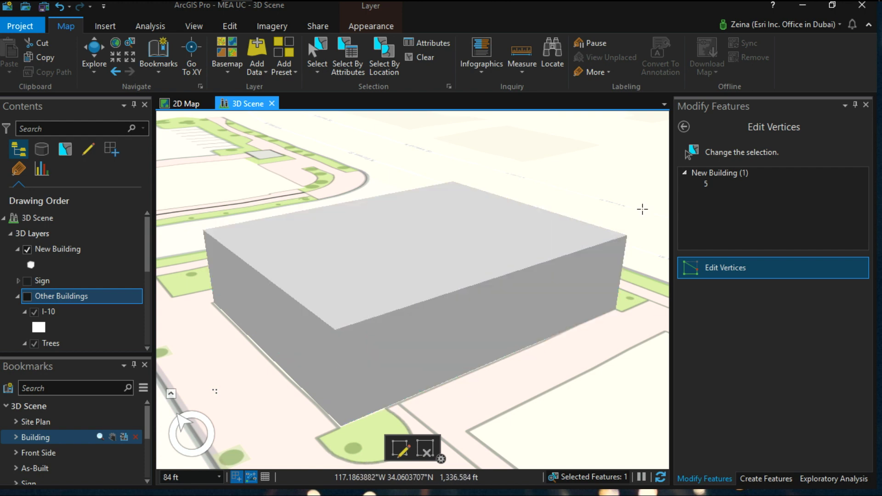
{"action": "left_click", "coordinate": [683, 126]}
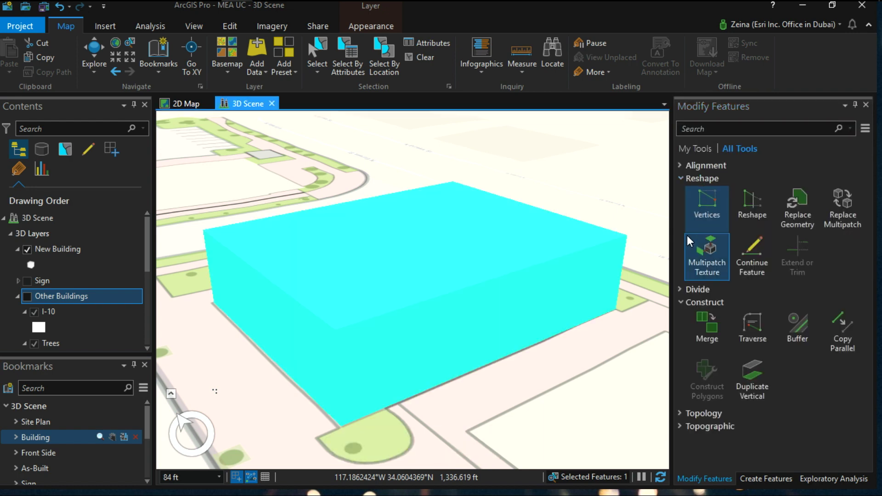
Apply the Front.jpg texture to the new building's short front wall, then scale and shift the image to fit
{"action": "left_click", "coordinate": [711, 245]}
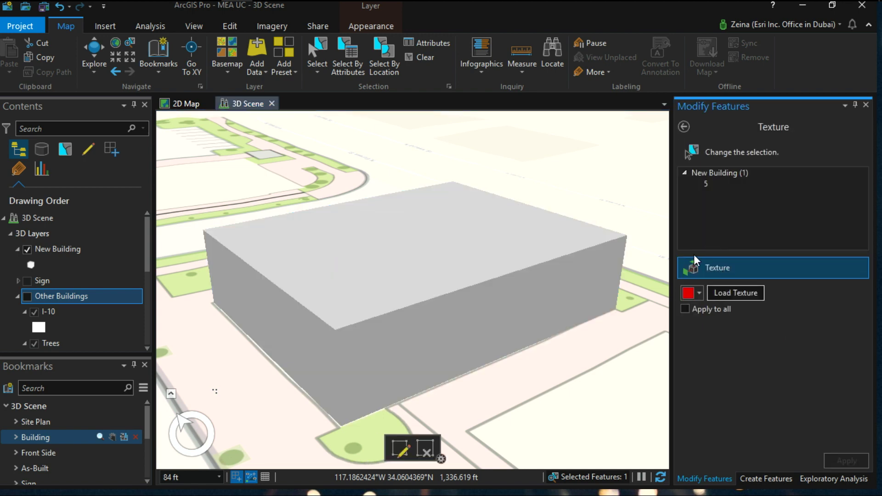
{"action": "left_click", "coordinate": [726, 293]}
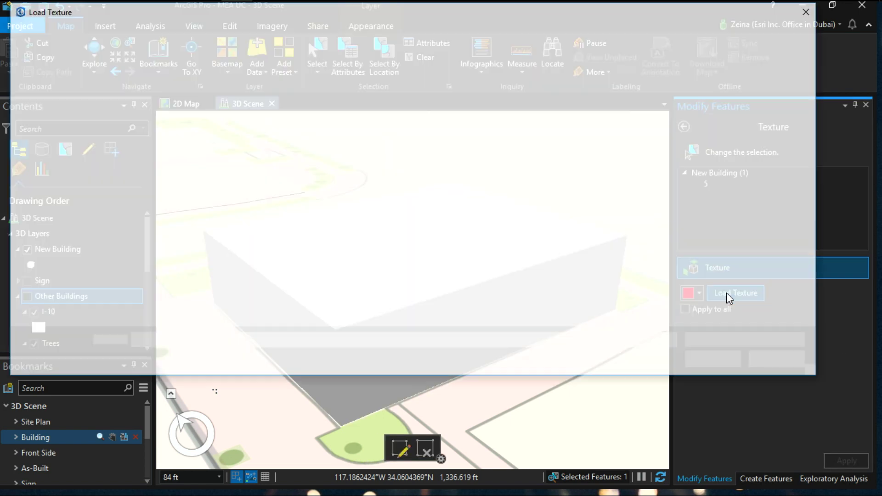
{"action": "double_click", "coordinate": [271, 106]}
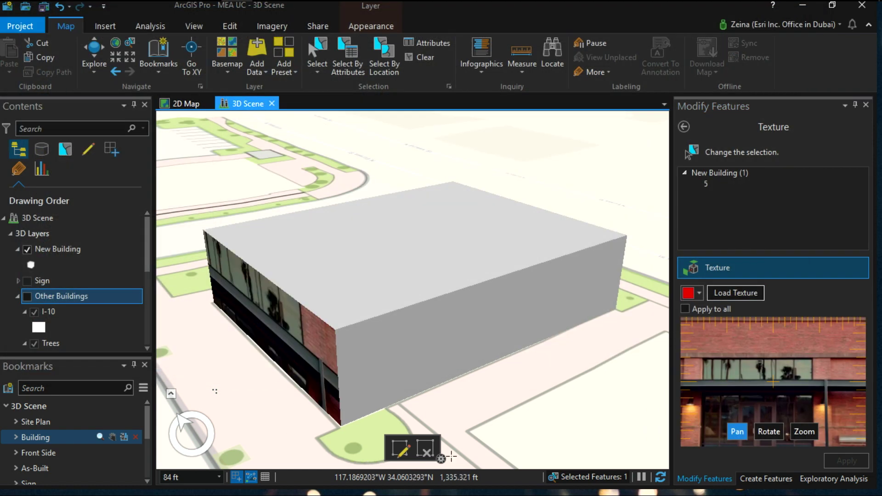
{"action": "scroll", "coordinate": [778, 374], "scroll_direction": "down", "scroll_amount": 4}
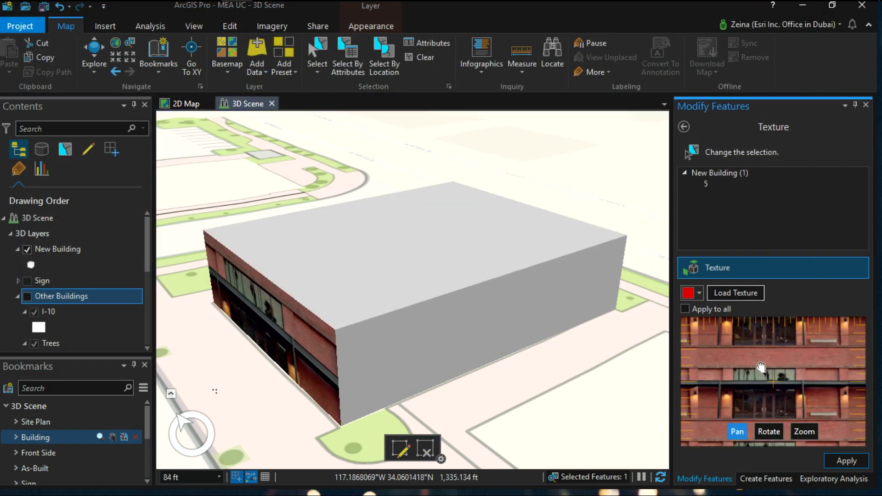
{"action": "left_click_drag", "start_coordinate": [779, 367], "coordinate": [787, 360]}
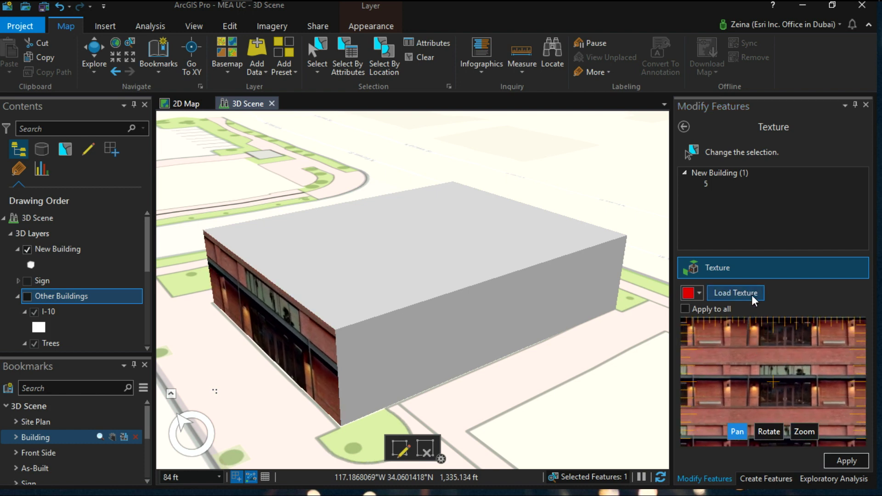
Apply the Side.jpg texture to the new building's long side wall and scale it to repeat along the facade
{"action": "left_click", "coordinate": [751, 295]}
{"action": "left_click", "coordinate": [410, 101]}
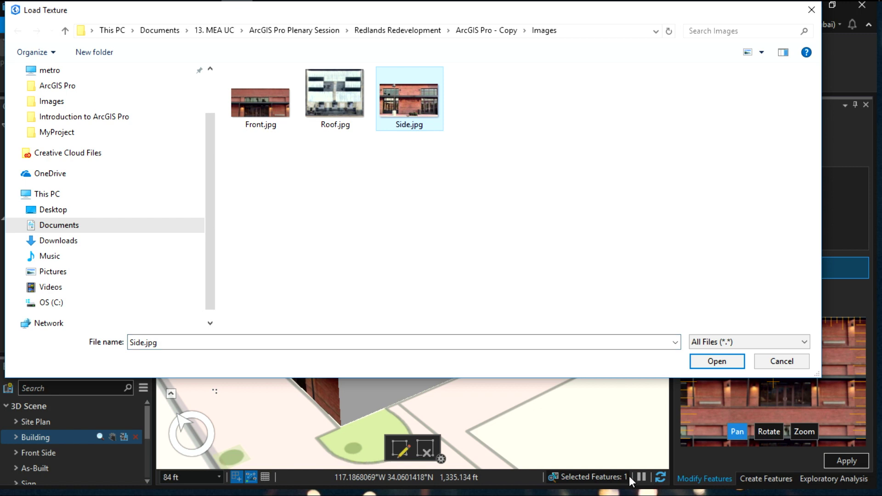
{"action": "key", "text": "Return"}
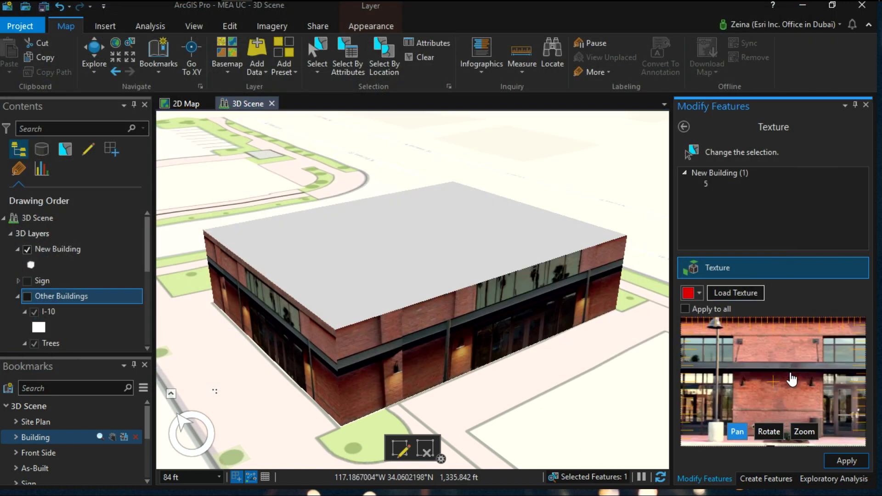
{"action": "scroll", "coordinate": [776, 367], "scroll_direction": "down", "scroll_amount": 5}
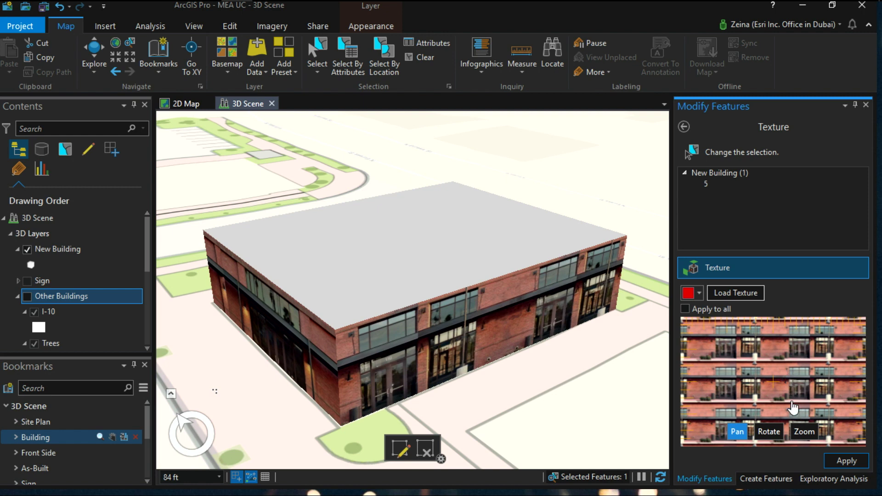
Load the Roof.jpg texture and apply it to the new building's roof
{"action": "left_click", "coordinate": [744, 295]}
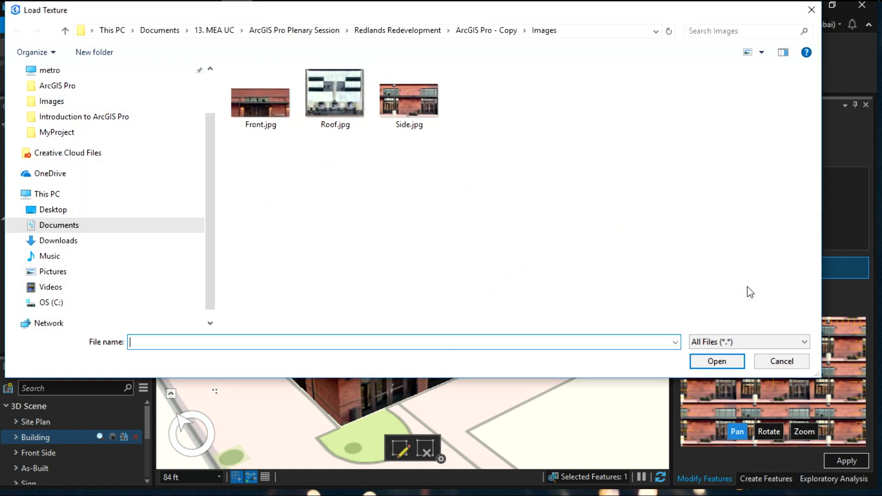
{"action": "left_click", "coordinate": [348, 110]}
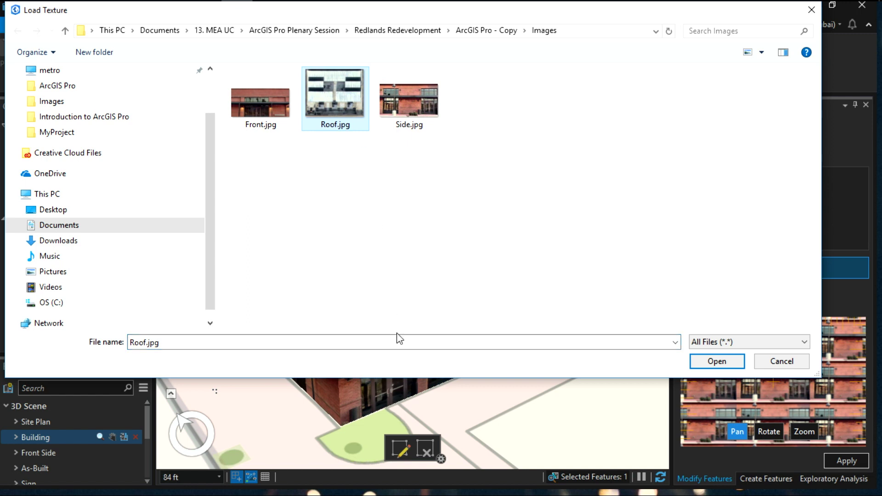
{"action": "key", "text": "Return"}
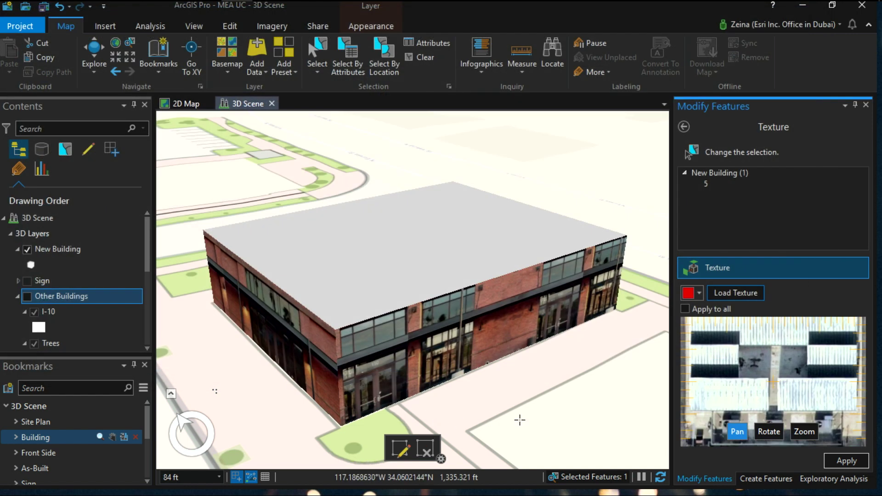
{"action": "left_click", "coordinate": [403, 205]}
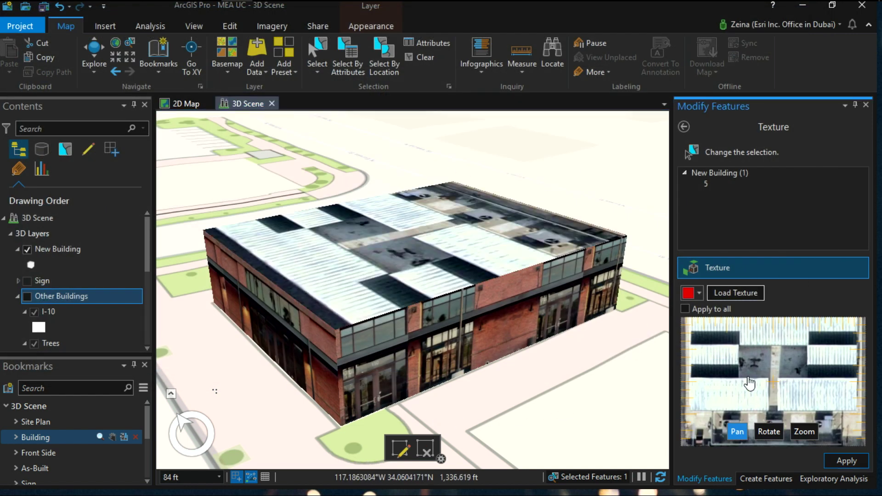
Rotate the roof texture a quarter turn, scale it to fit the roof and finish texture editing
{"action": "left_click", "coordinate": [769, 430]}
{"action": "left_click_drag", "start_coordinate": [784, 396], "coordinate": [796, 420]}
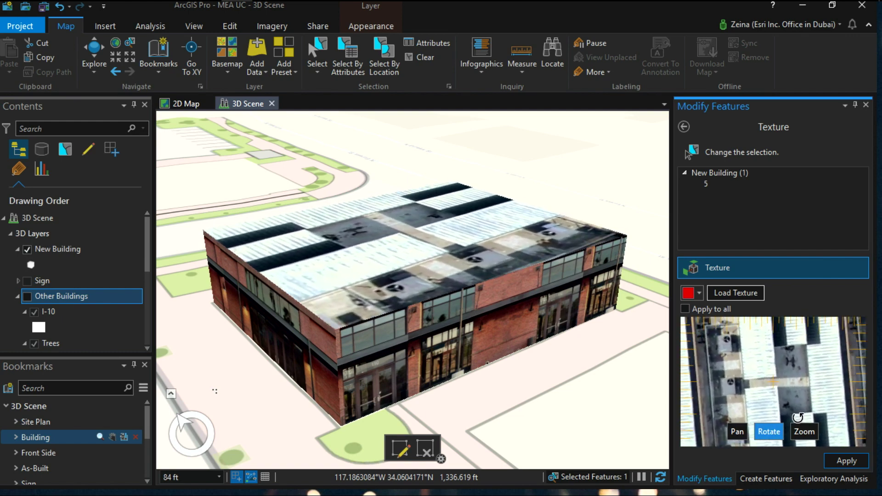
{"action": "scroll", "coordinate": [792, 361], "scroll_direction": "down", "scroll_amount": 3}
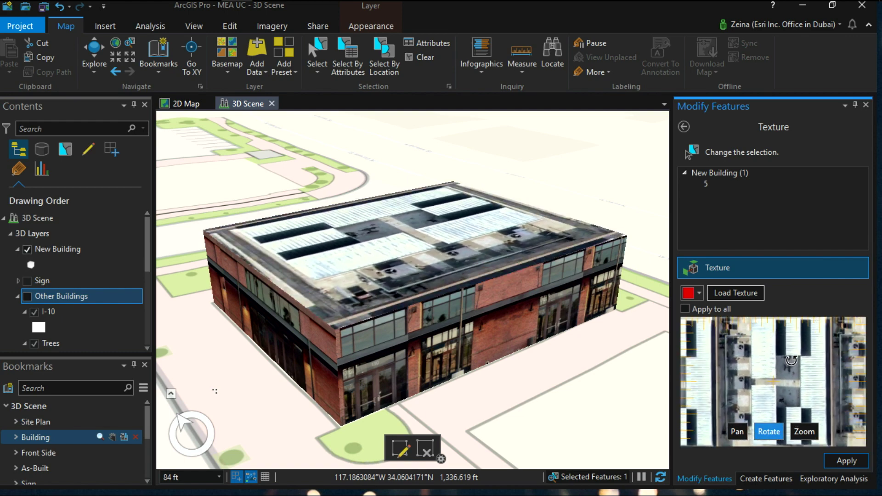
{"action": "scroll", "coordinate": [792, 360], "scroll_direction": "up", "scroll_amount": 2}
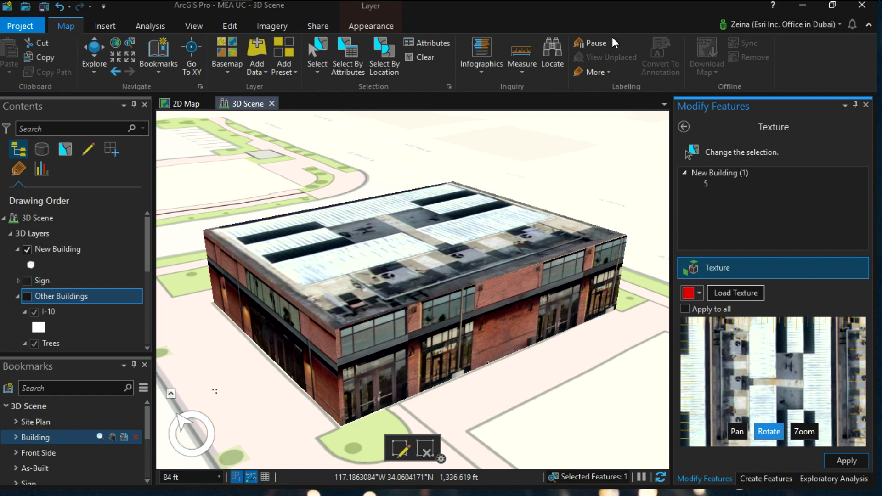
{"action": "left_click", "coordinate": [684, 127]}
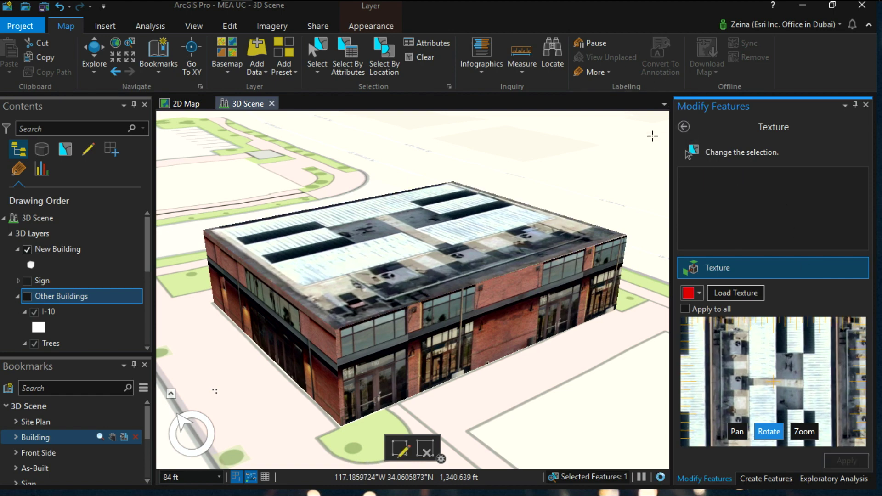
Leave texture editing and use Edit Vertices to draw an inset rectangular outline on the new building's roof, parallel to its edges
{"action": "left_click", "coordinate": [683, 127]}
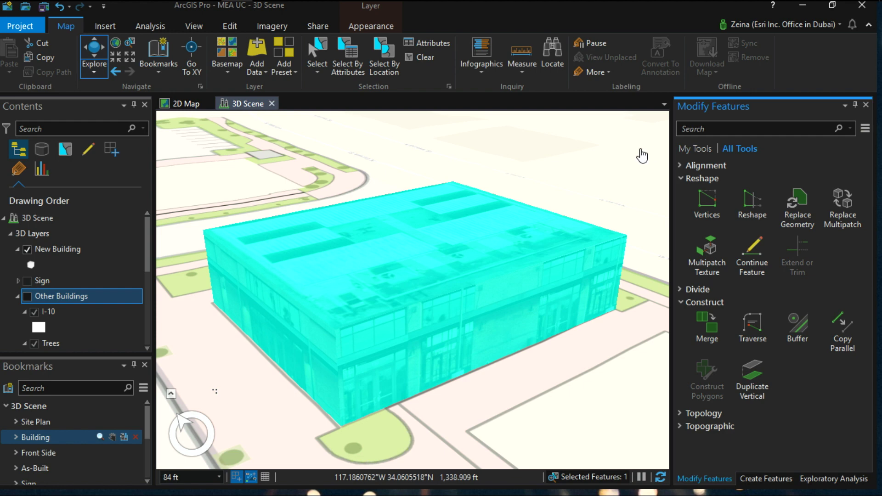
{"action": "left_click", "coordinate": [699, 197]}
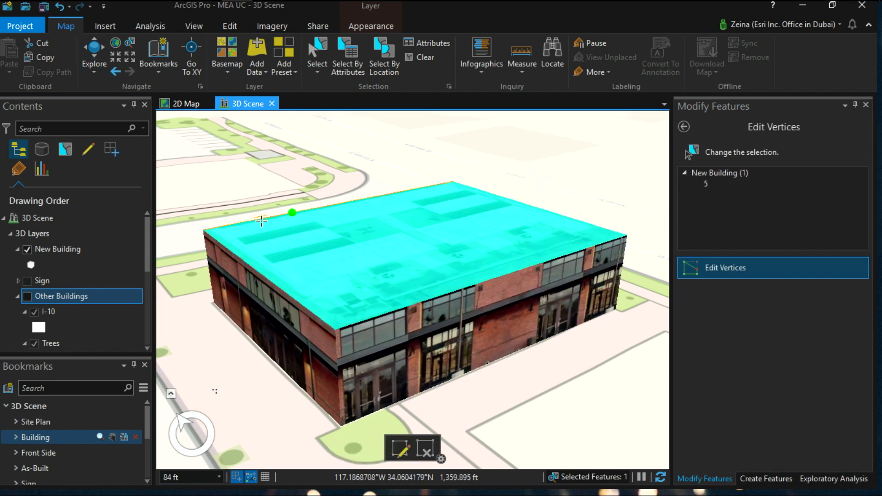
{"action": "left_click", "coordinate": [225, 232]}
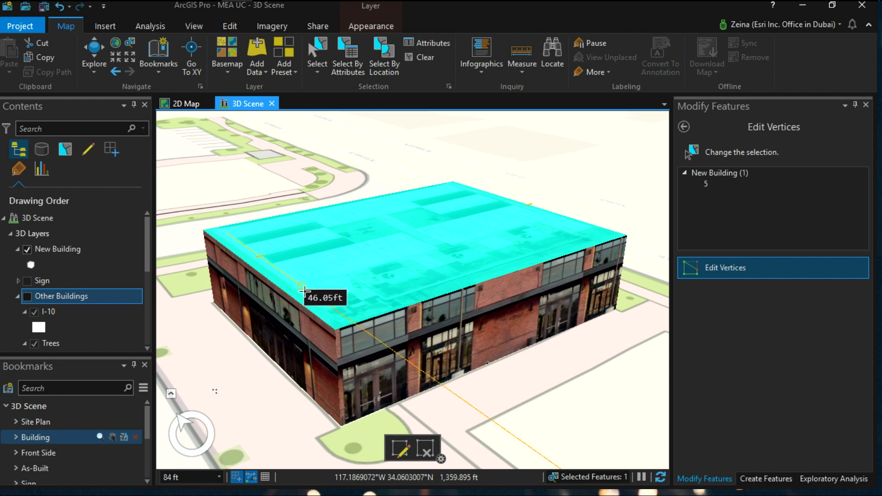
{"action": "left_click", "coordinate": [339, 320]}
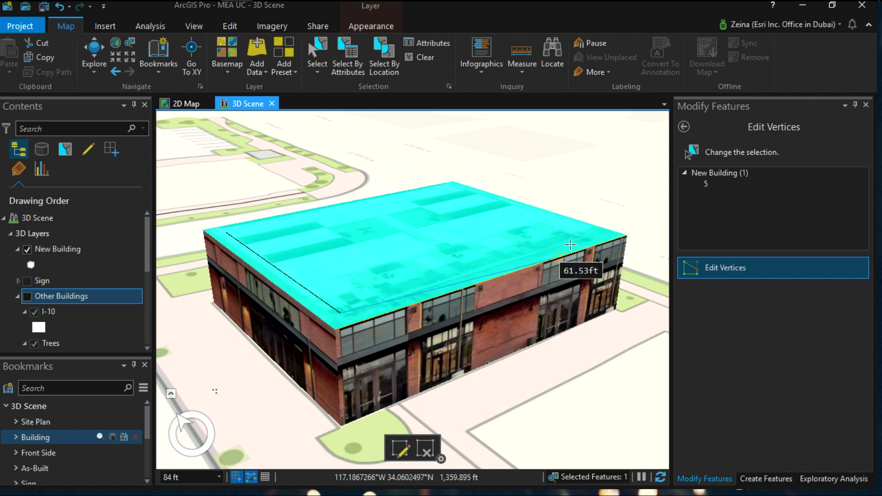
{"action": "left_click", "coordinate": [595, 233]}
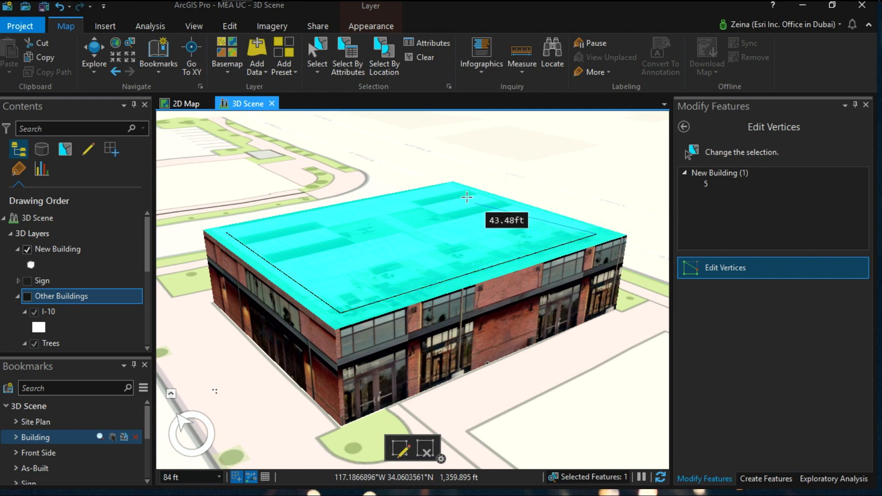
{"action": "left_click", "coordinate": [456, 186]}
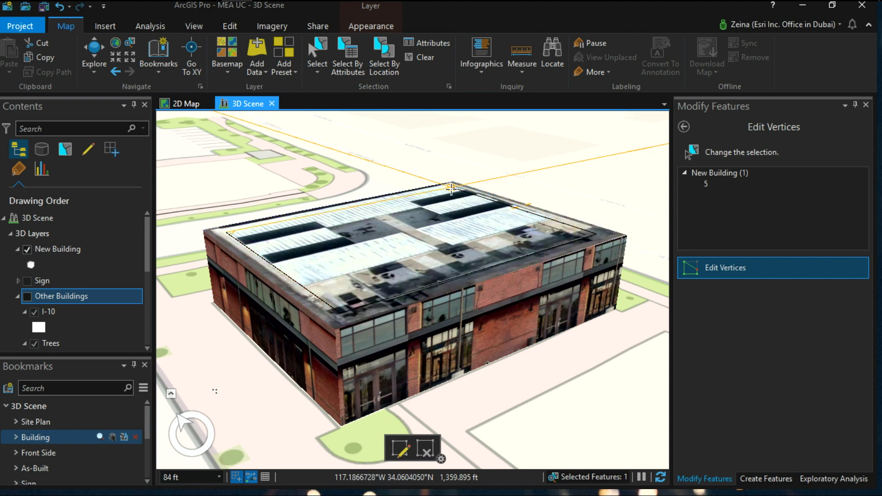
{"action": "double_click", "coordinate": [225, 231]}
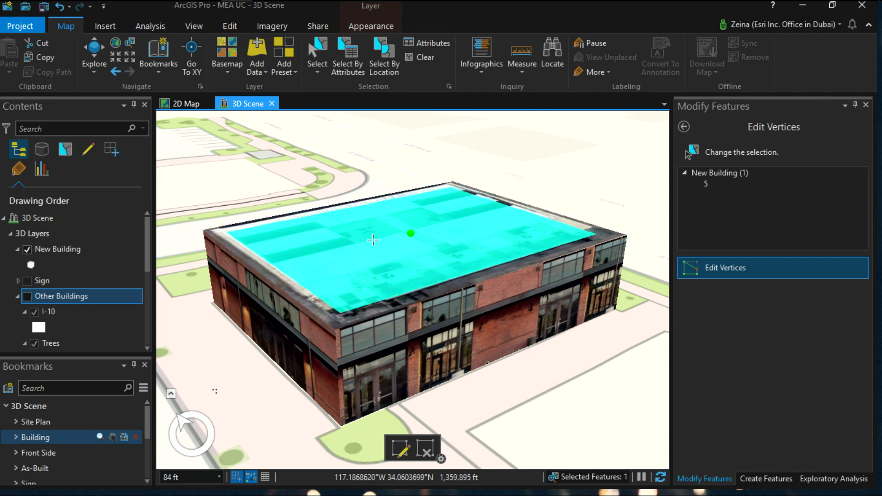
Lower the inset roof area by about 2 ft to form a parapet, and raise a rectangular block on the roof
{"action": "left_click_drag", "start_coordinate": [412, 233], "coordinate": [411, 240]}
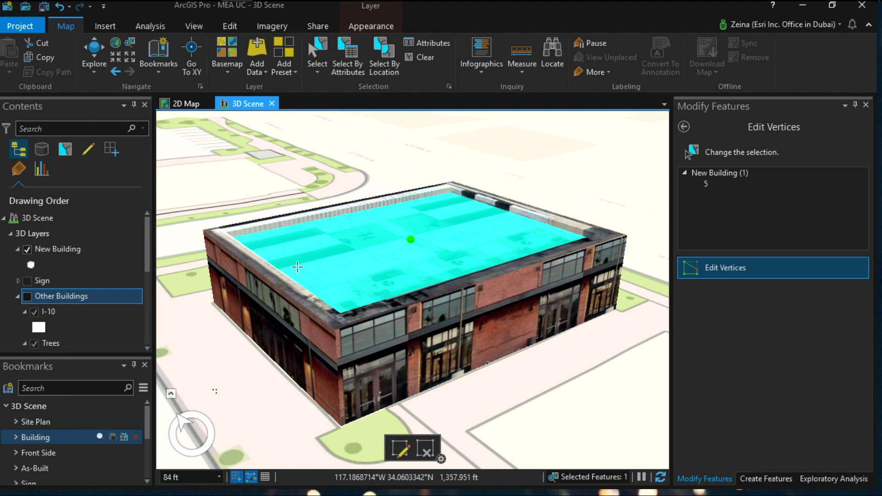
{"action": "mouse_move", "coordinate": [291, 264]}
{"action": "left_mouse_down"}
{"action": "mouse_move", "coordinate": [322, 285]}
{"action": "mouse_move", "coordinate": [432, 252]}
{"action": "mouse_move", "coordinate": [400, 239]}
{"action": "mouse_move", "coordinate": [294, 263]}
{"action": "left_mouse_up"}
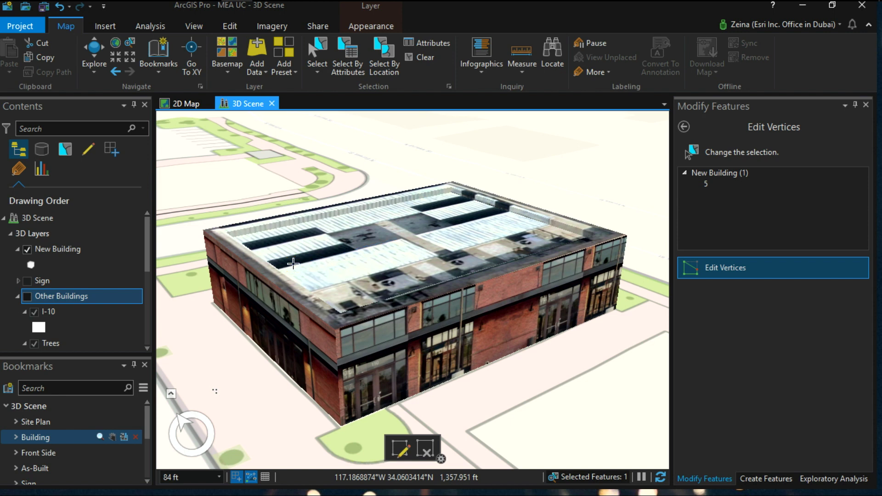
{"action": "mouse_move", "coordinate": [364, 250]}
{"action": "left_mouse_down"}
{"action": "mouse_move", "coordinate": [333, 240]}
{"action": "mouse_move", "coordinate": [353, 236]}
{"action": "left_mouse_up"}
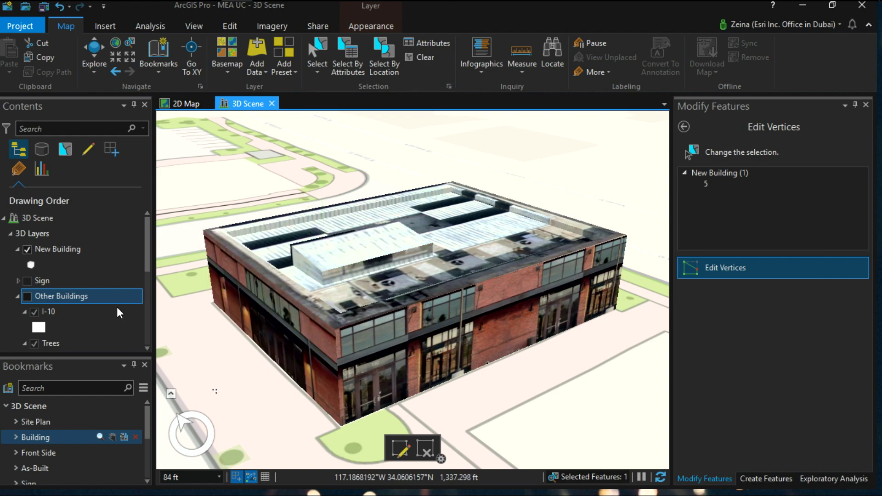
From the Front Side bookmark, outline the front entrance as a rectangle, push it inward to recess the doorway, and clear the selection
{"action": "left_click", "coordinate": [96, 451]}
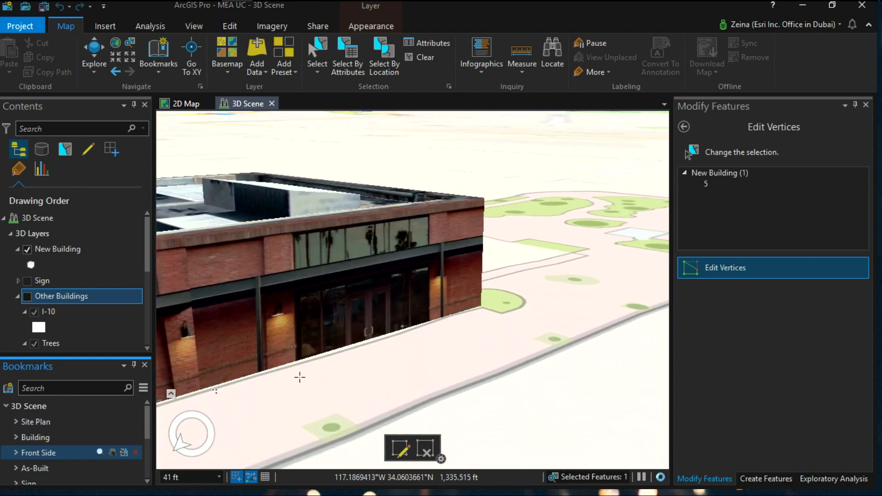
{"action": "left_click", "coordinate": [297, 359]}
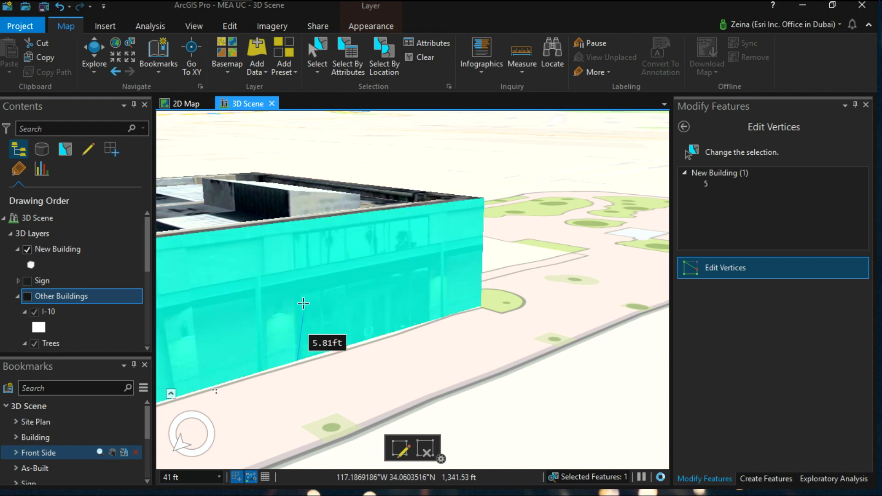
{"action": "left_click", "coordinate": [295, 291]}
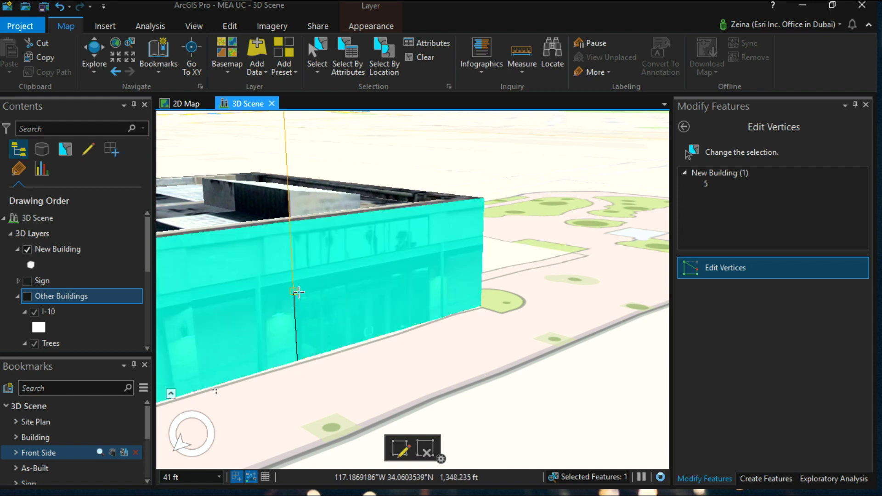
{"action": "left_click", "coordinate": [429, 263]}
{"action": "double_click", "coordinate": [431, 320]}
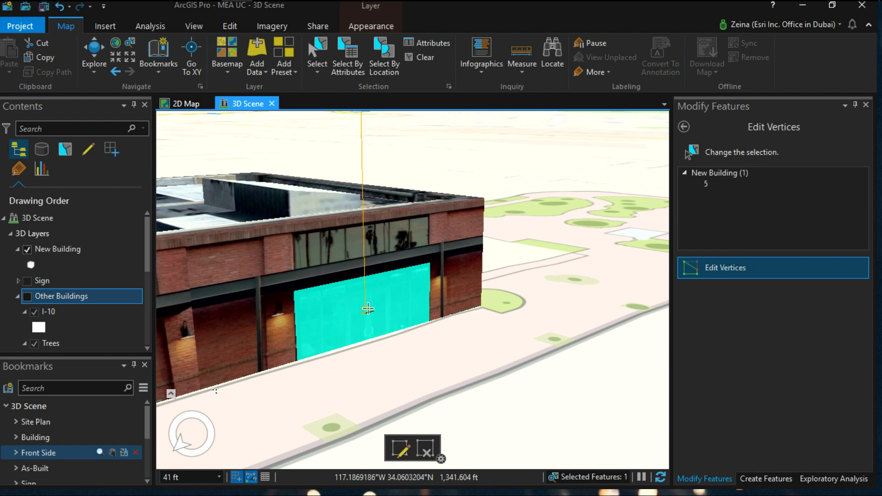
{"action": "right_click", "coordinate": [390, 338]}
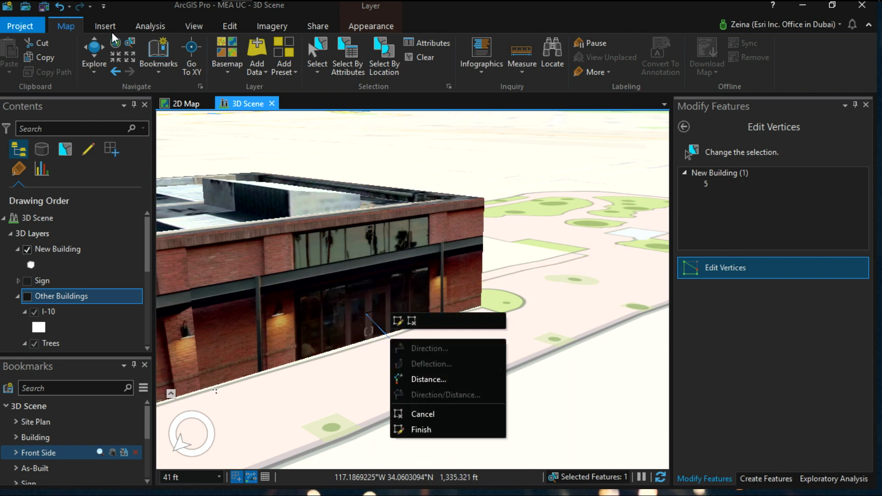
{"action": "left_click", "coordinate": [59, 7]}
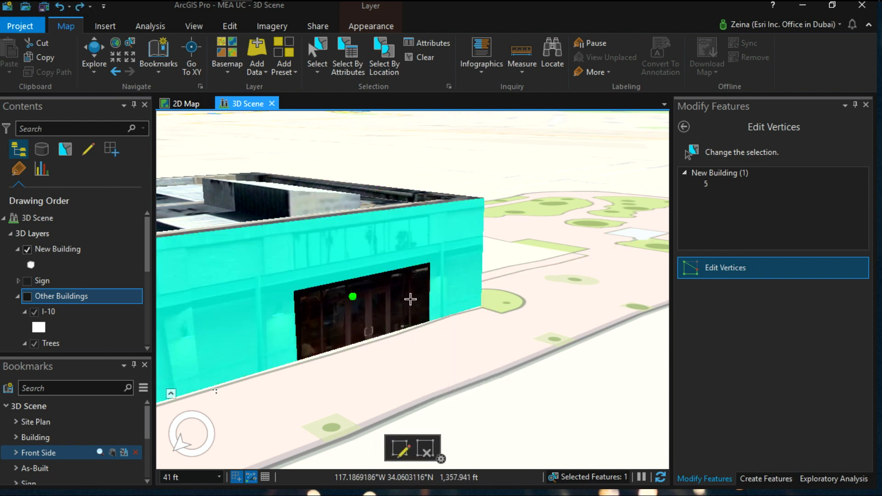
{"action": "left_click_drag", "start_coordinate": [366, 308], "coordinate": [353, 301]}
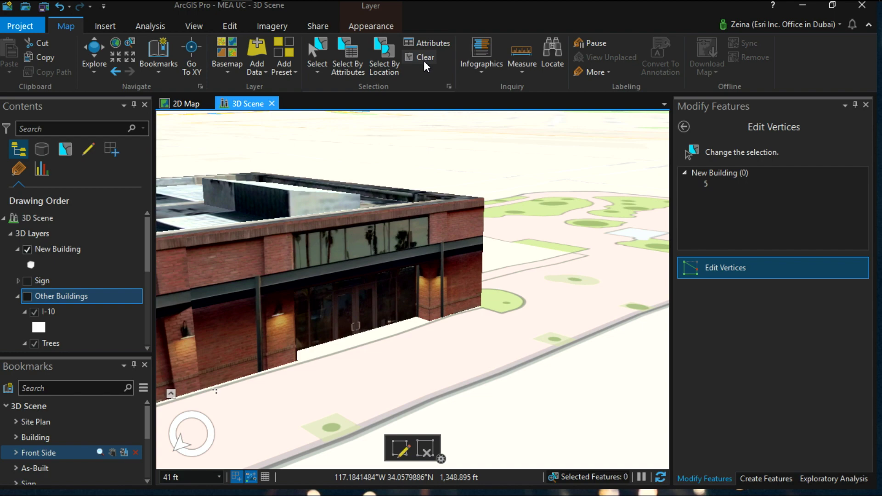
{"action": "left_click", "coordinate": [423, 59]}
Turn on the Other Buildings and Sign layers and view the scene from the As-Built, Sign and Highway bookmarks
{"action": "left_click", "coordinate": [27, 296]}
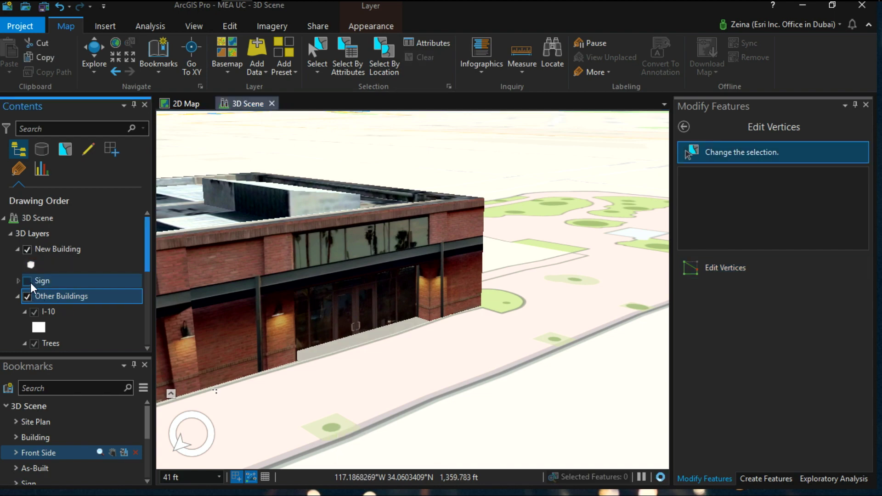
{"action": "left_click", "coordinate": [27, 281]}
{"action": "left_click", "coordinate": [100, 468]}
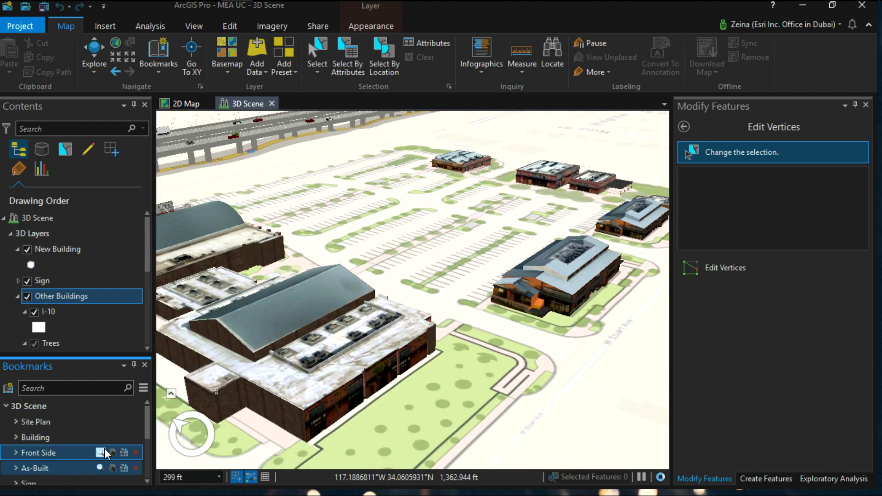
{"action": "scroll", "coordinate": [104, 448], "scroll_direction": "down", "scroll_amount": 2}
{"action": "left_click", "coordinate": [100, 421]}
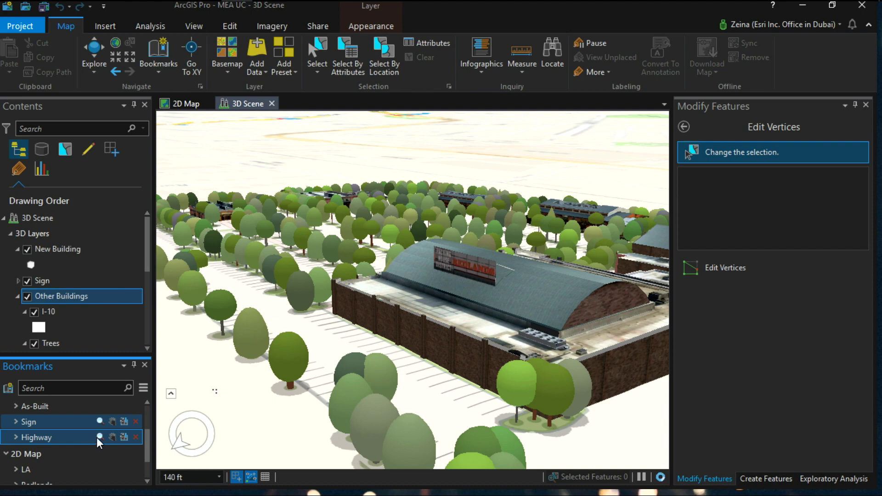
{"action": "left_click", "coordinate": [101, 435]}
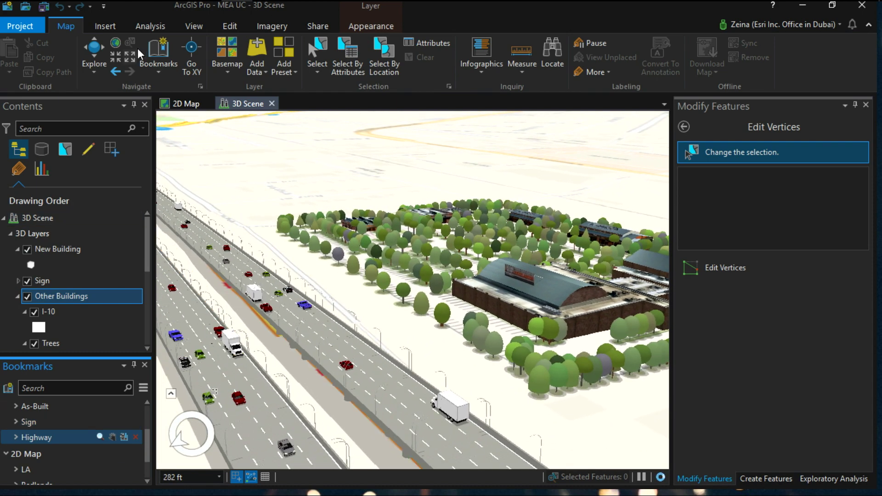
Place a Sign Explorer - From Highway viewshed on the highway beside the district and move its viewpoint along the road
{"action": "left_click", "coordinate": [151, 26]}
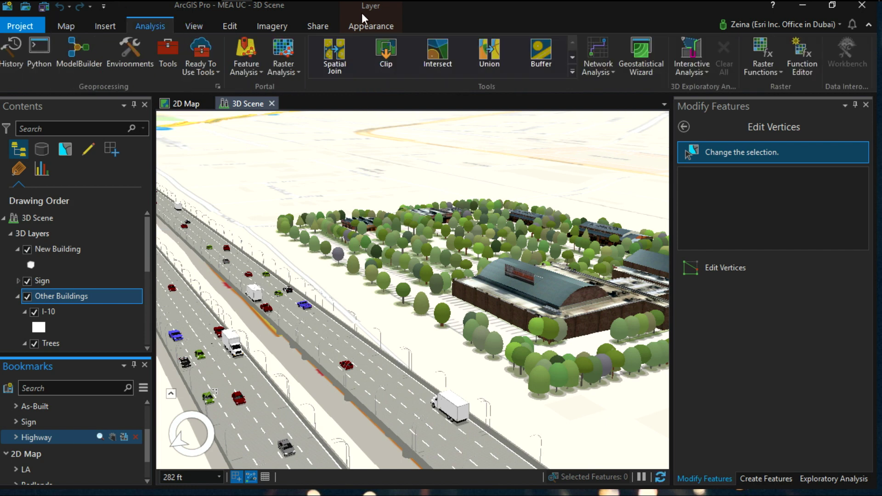
{"action": "left_click", "coordinate": [701, 71]}
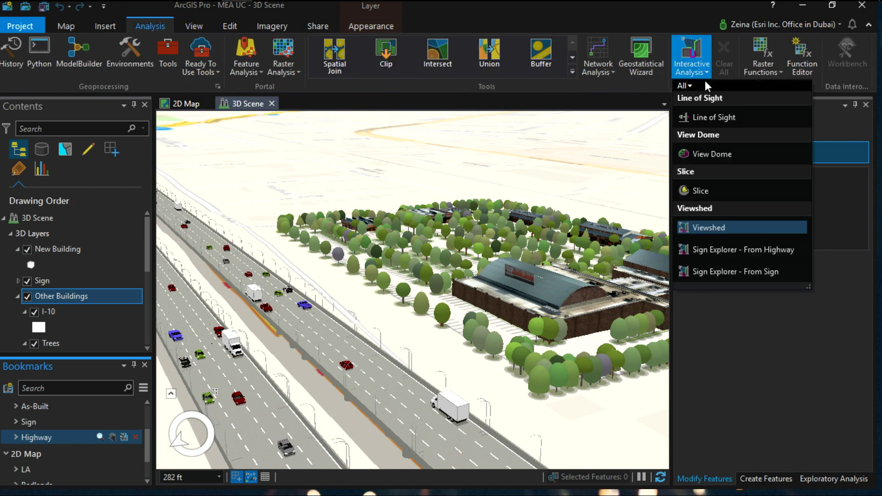
{"action": "left_click", "coordinate": [718, 248]}
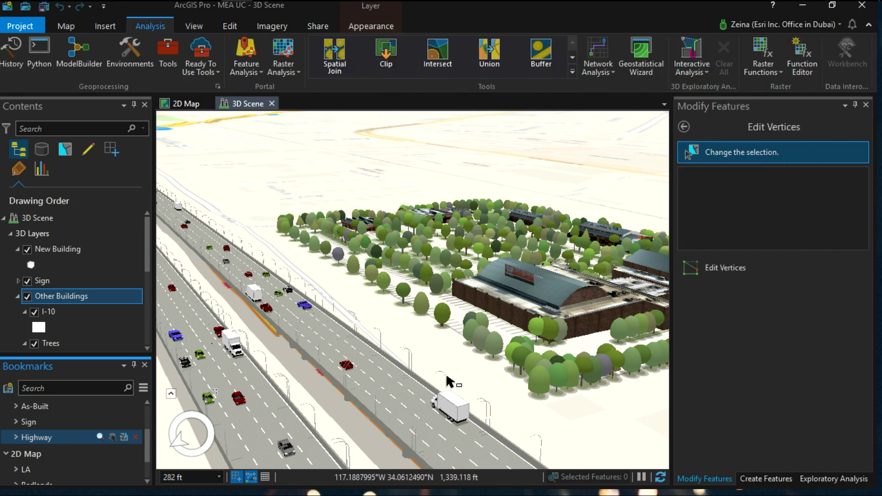
{"action": "left_click", "coordinate": [432, 389]}
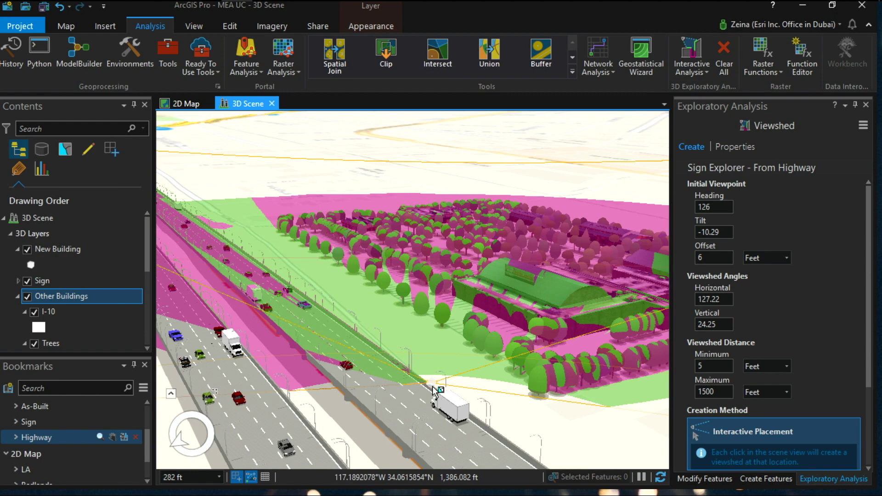
{"action": "left_click", "coordinate": [421, 381]}
{"action": "left_click_drag", "start_coordinate": [418, 376], "coordinate": [397, 351]}
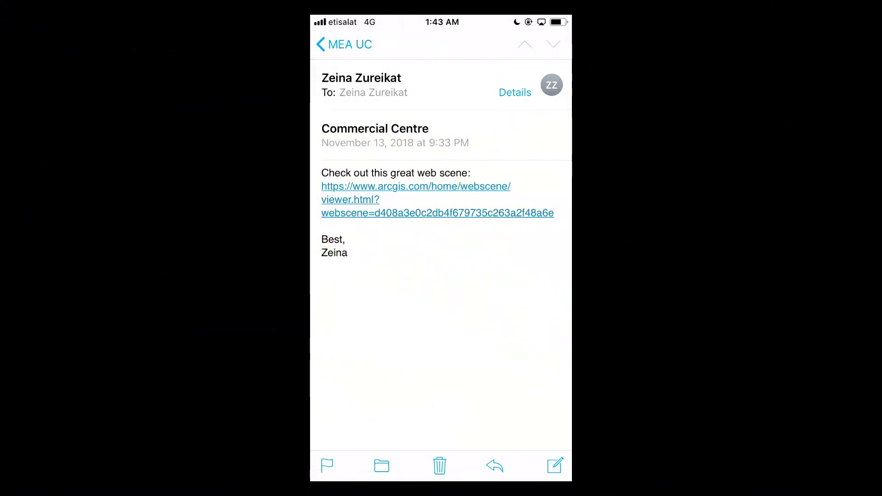
Switch to the shared web scene in the phone's browser, pan across the buildings and go to the highway slide
{"action": "key", "text": "alt+Tab"}
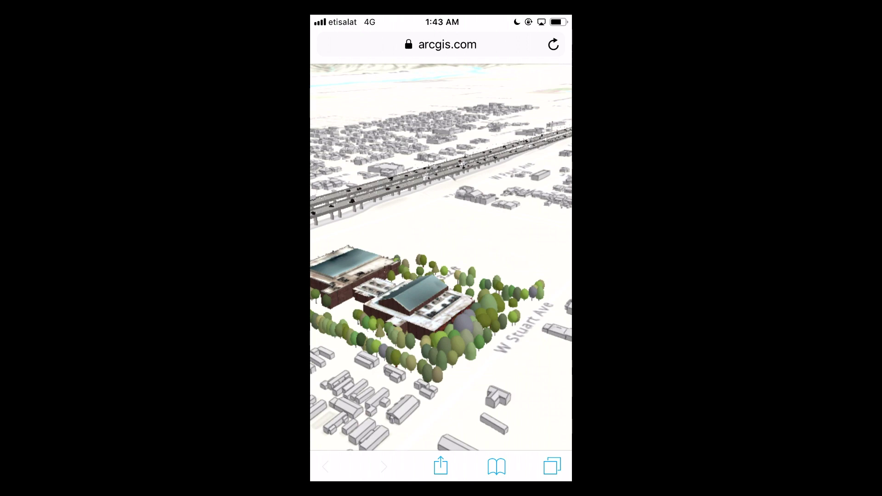
{"action": "left_click_drag", "start_coordinate": [436, 363], "coordinate": [471, 340]}
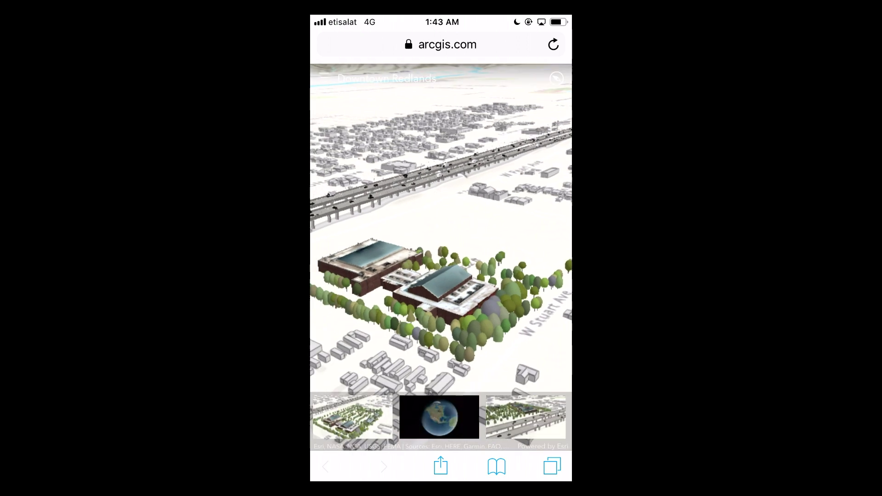
{"action": "left_click", "coordinate": [526, 417]}
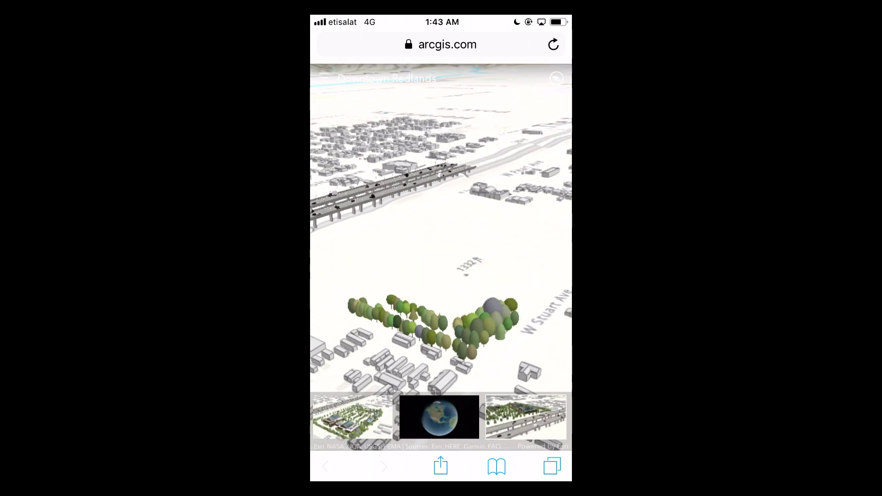